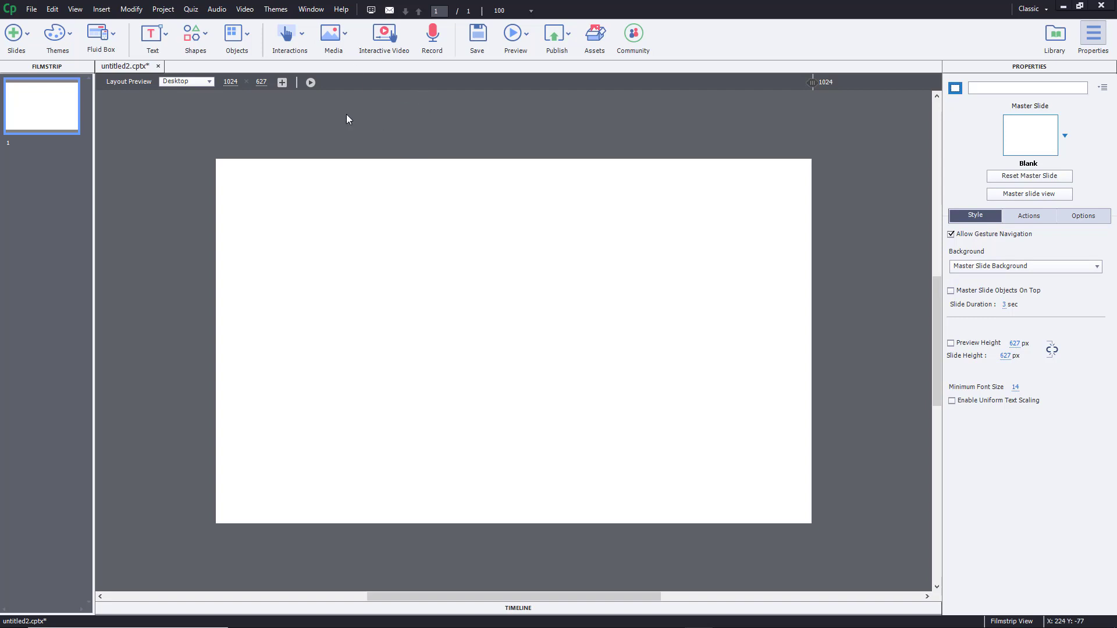
Step: Insert Cake.svg onto the slide through the Media > SVG option
click(336, 40)
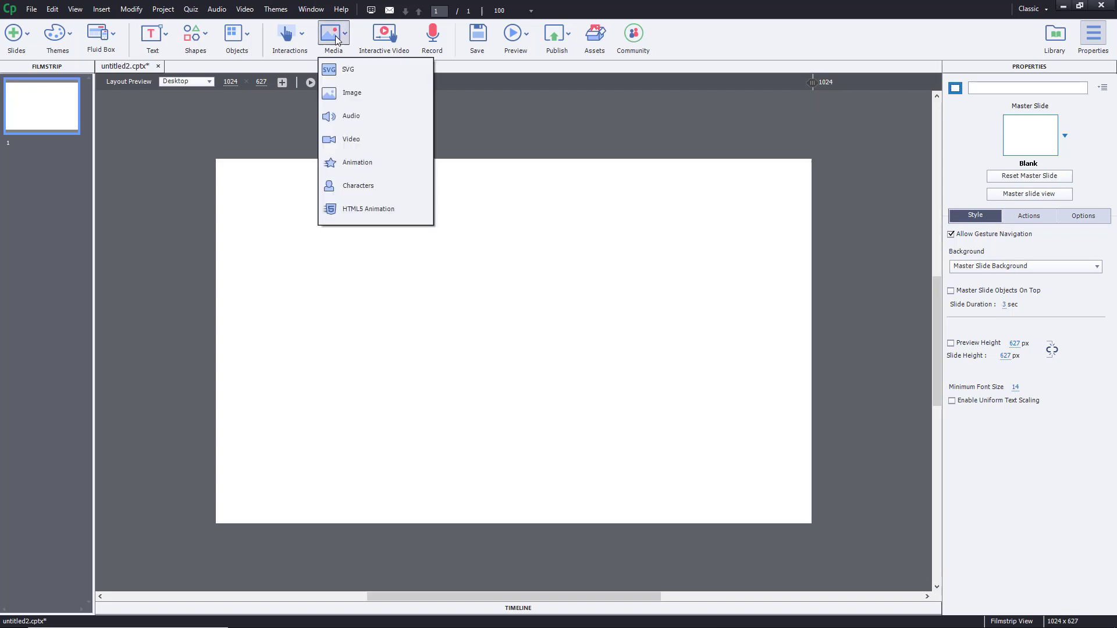
click(352, 74)
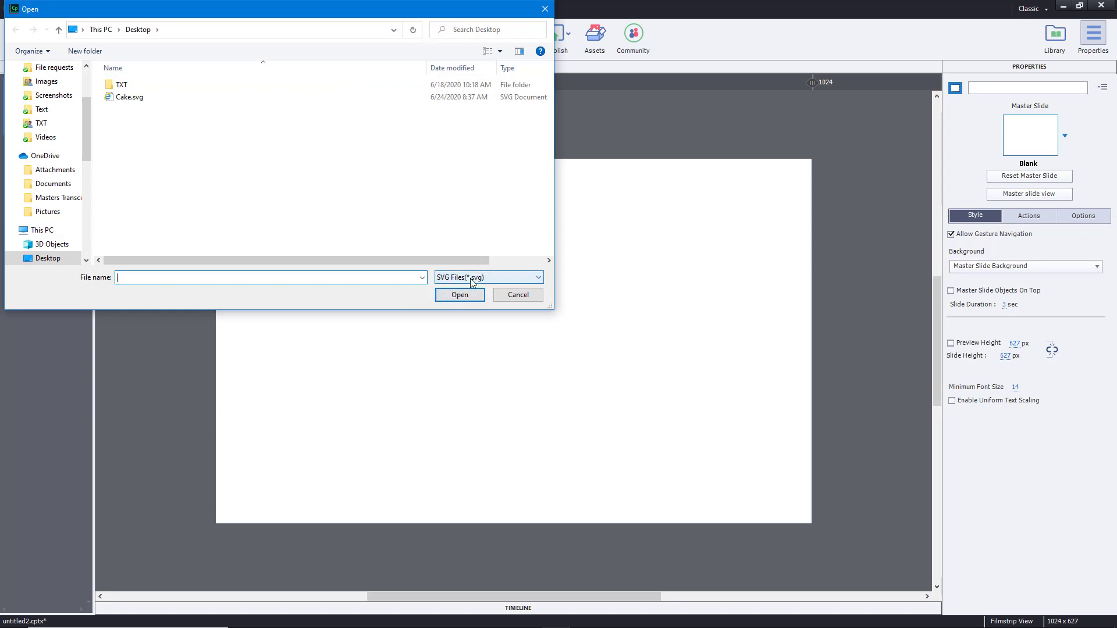
click(140, 98)
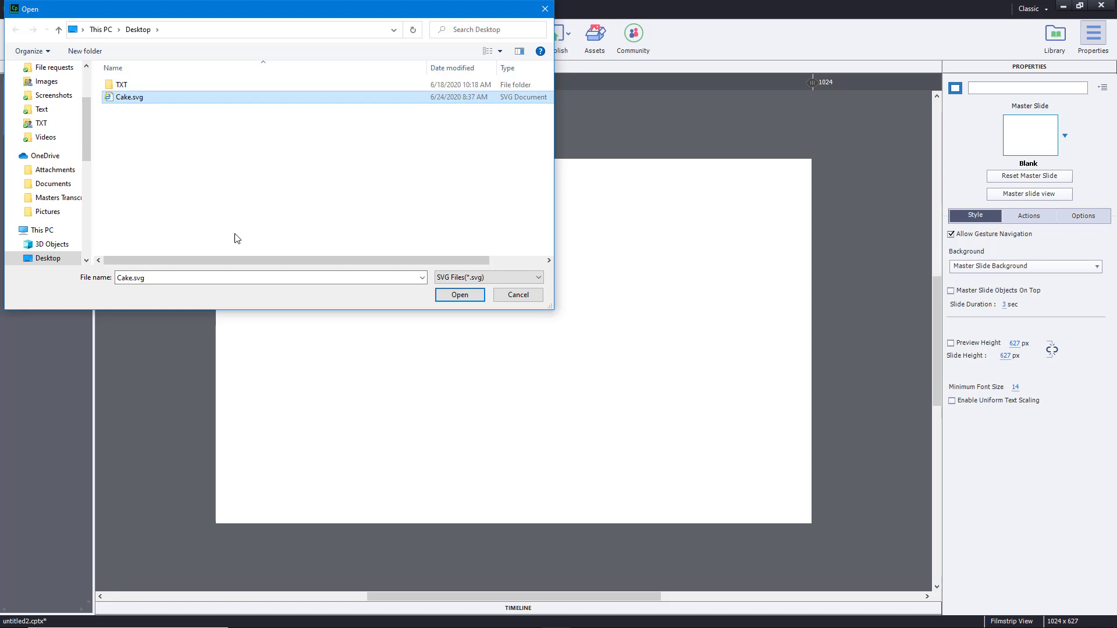
click(459, 295)
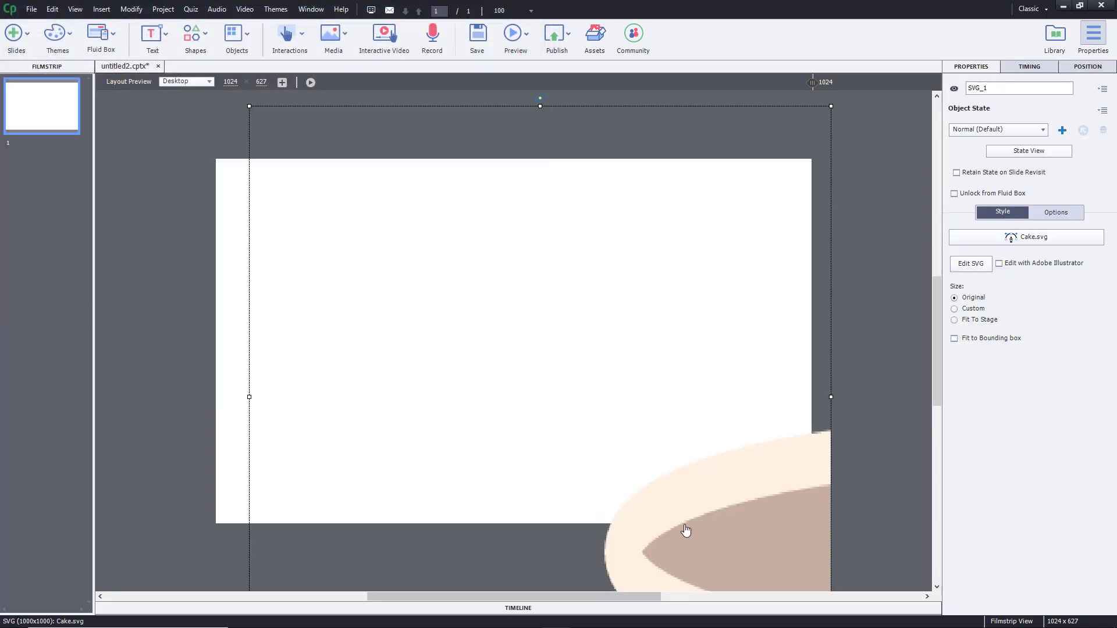
Step: Set the cake graphic's size to Fit To Stage as a first try
click(180, 318)
click(668, 516)
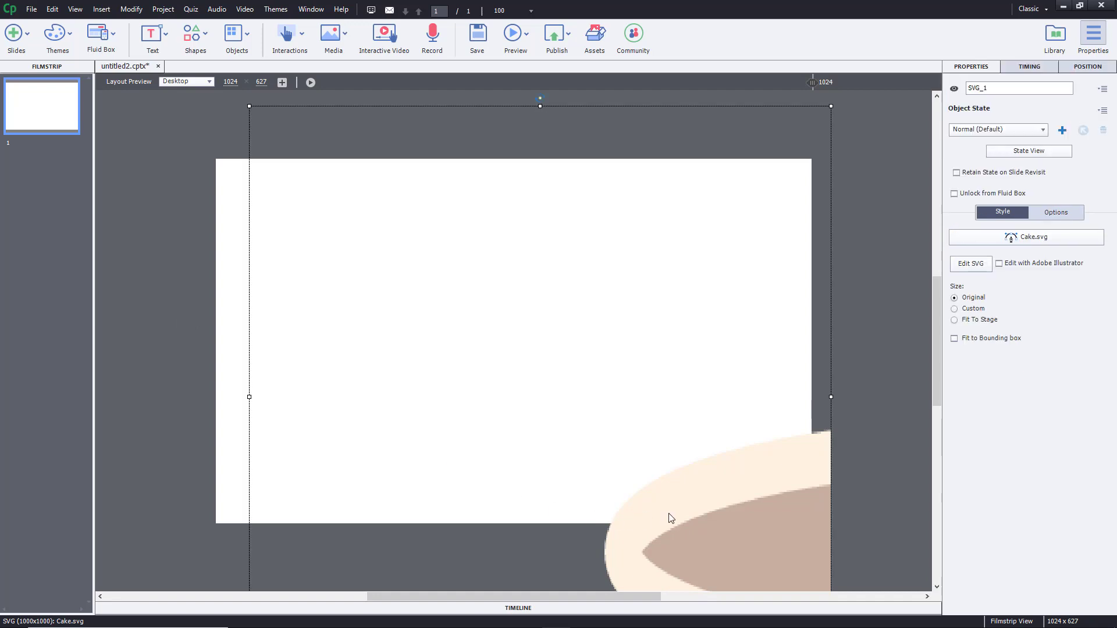
click(982, 322)
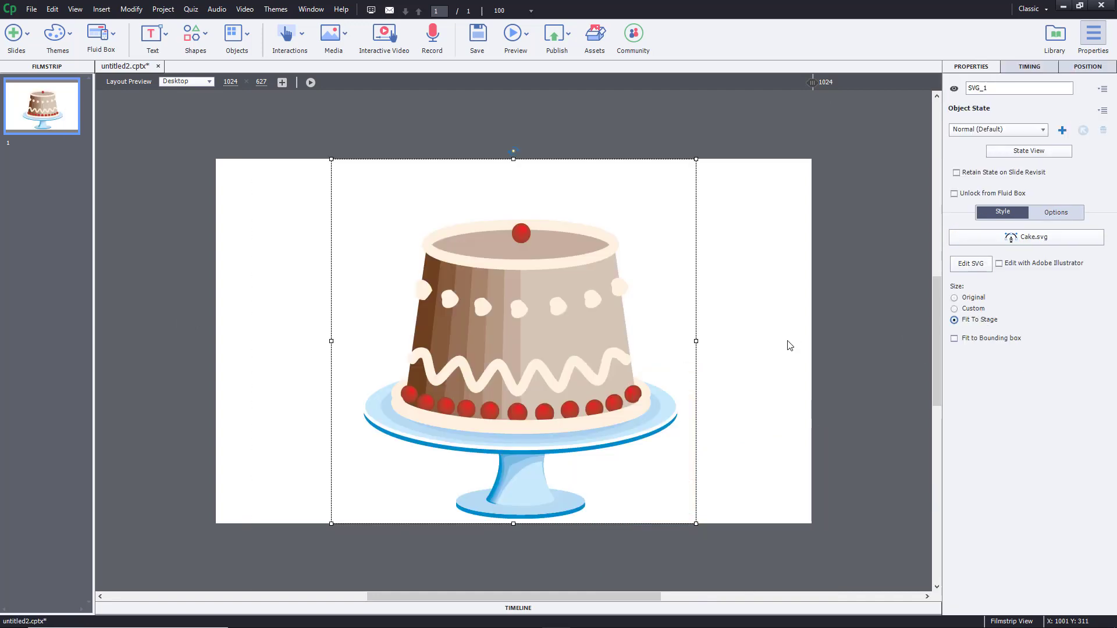
click(773, 346)
click(434, 334)
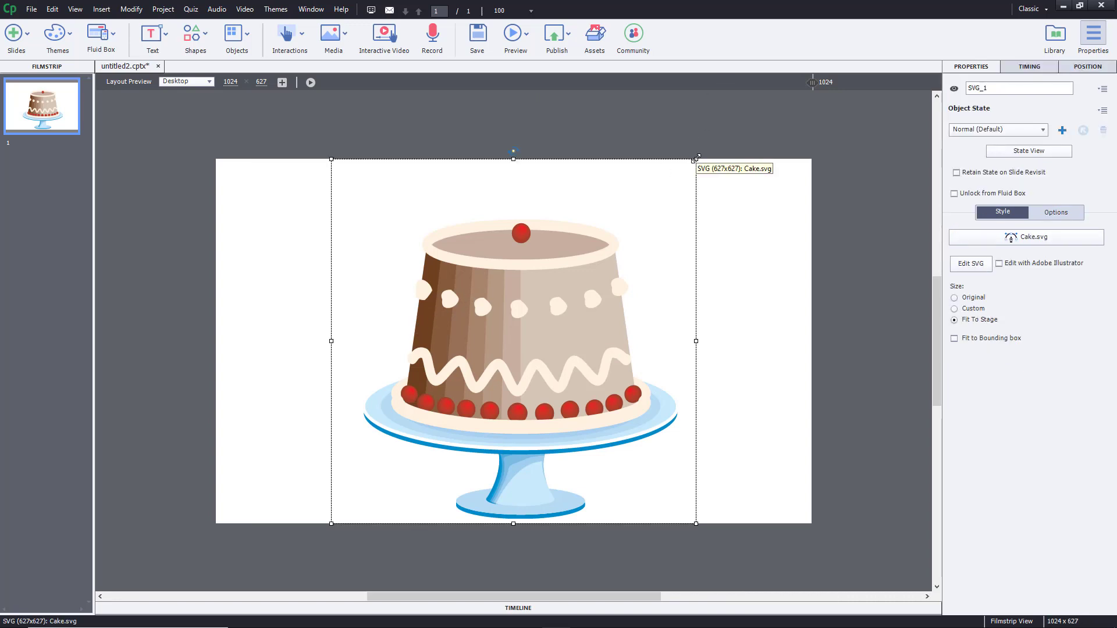
Step: Resize the cake with its handles, try Original and Custom sizes, then return to Fit To Stage
drag(696, 159, 747, 336)
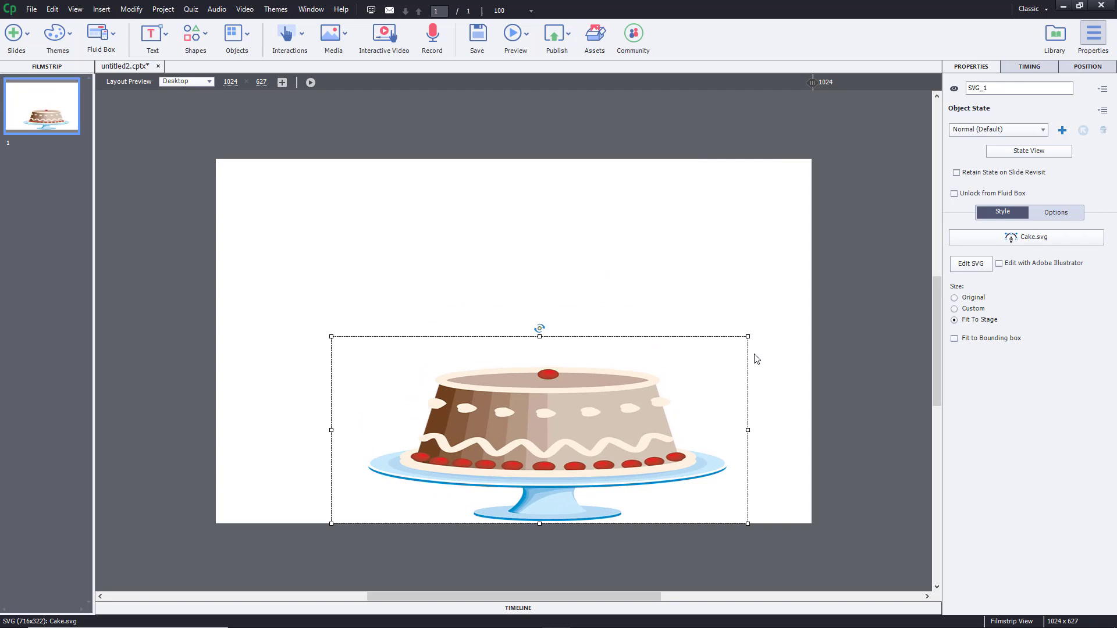
drag(329, 335, 267, 210)
drag(748, 522, 731, 472)
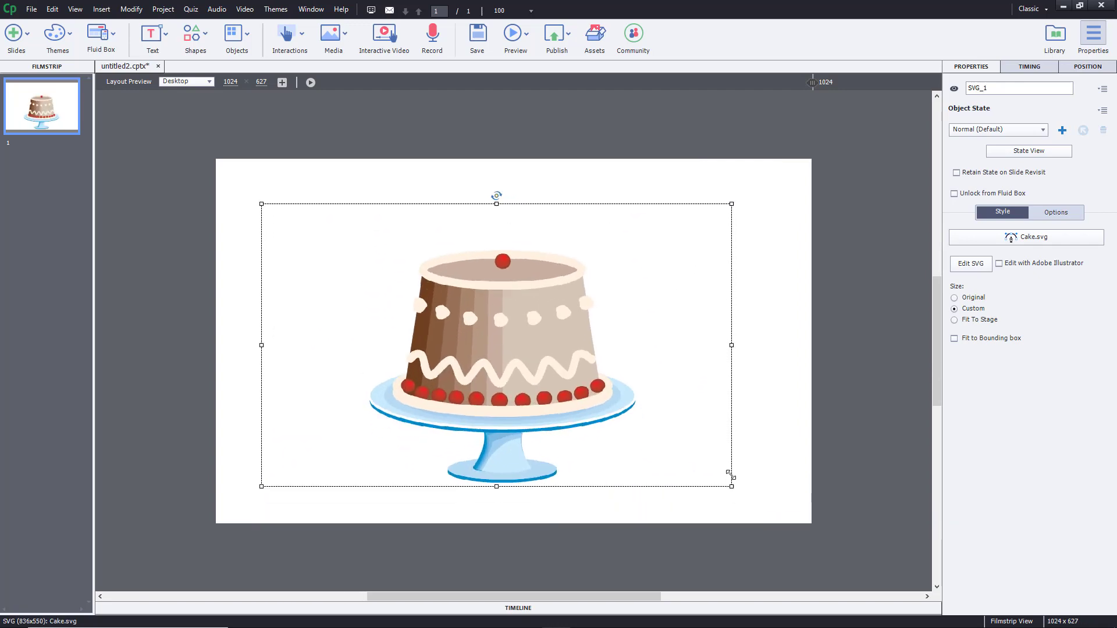
click(978, 301)
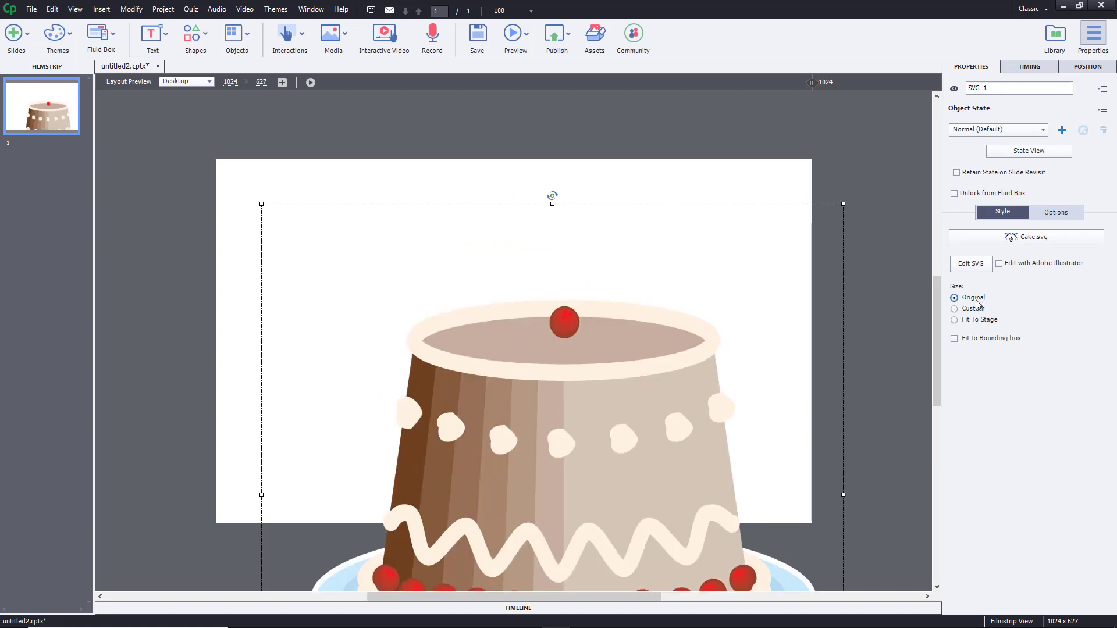
click(976, 311)
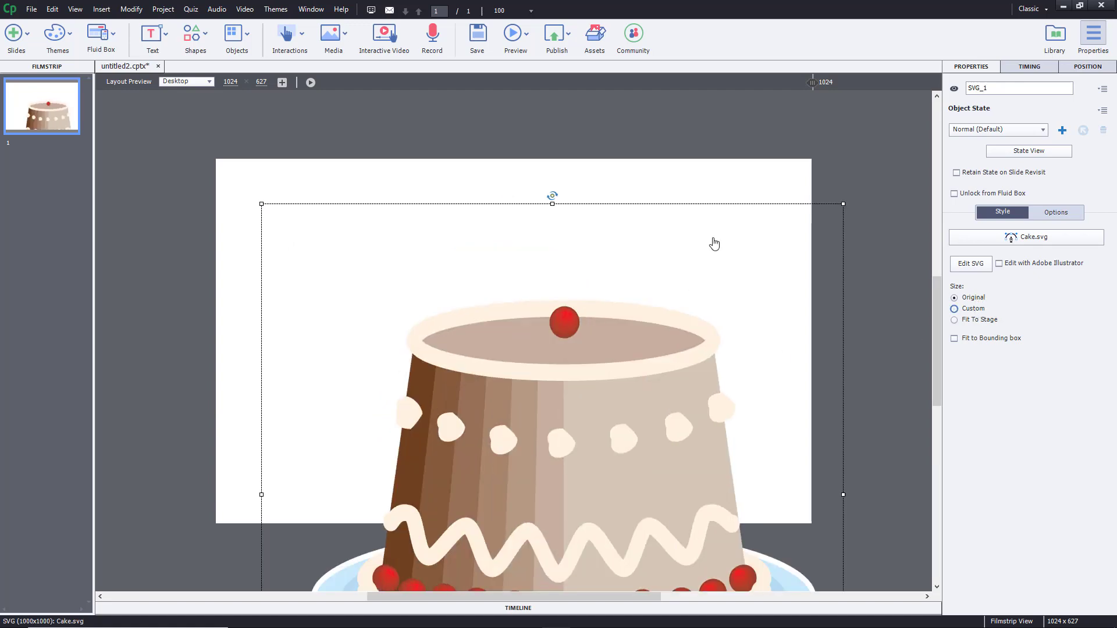
drag(843, 204, 591, 472)
drag(518, 520, 552, 271)
click(969, 322)
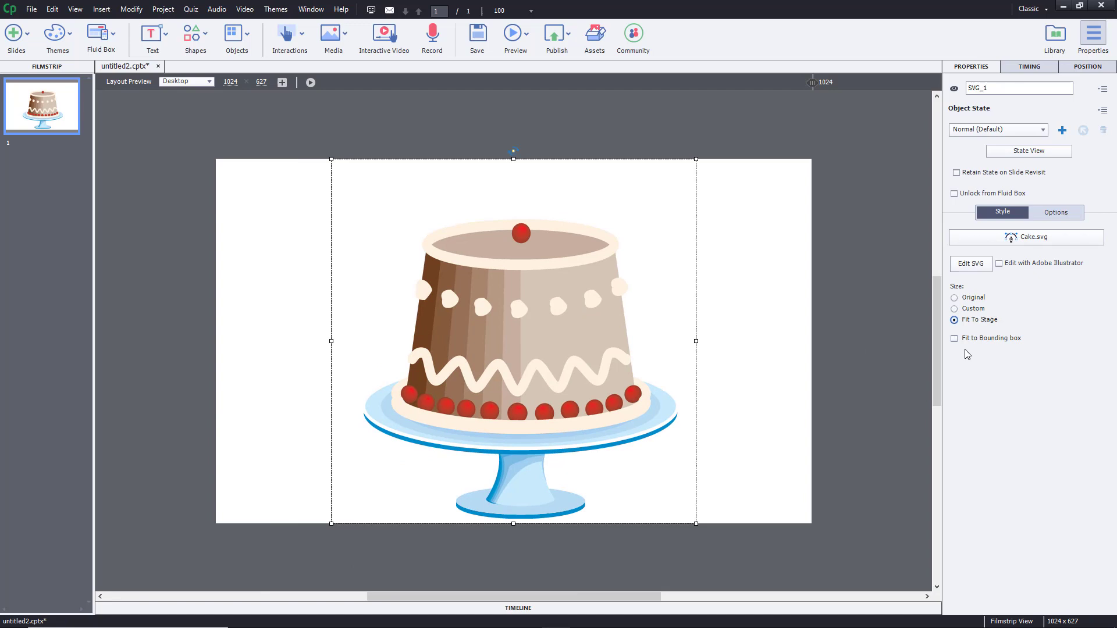
Step: Enable Fit to Bounding box and shrink the cake using the corner handle and scale slider
click(954, 338)
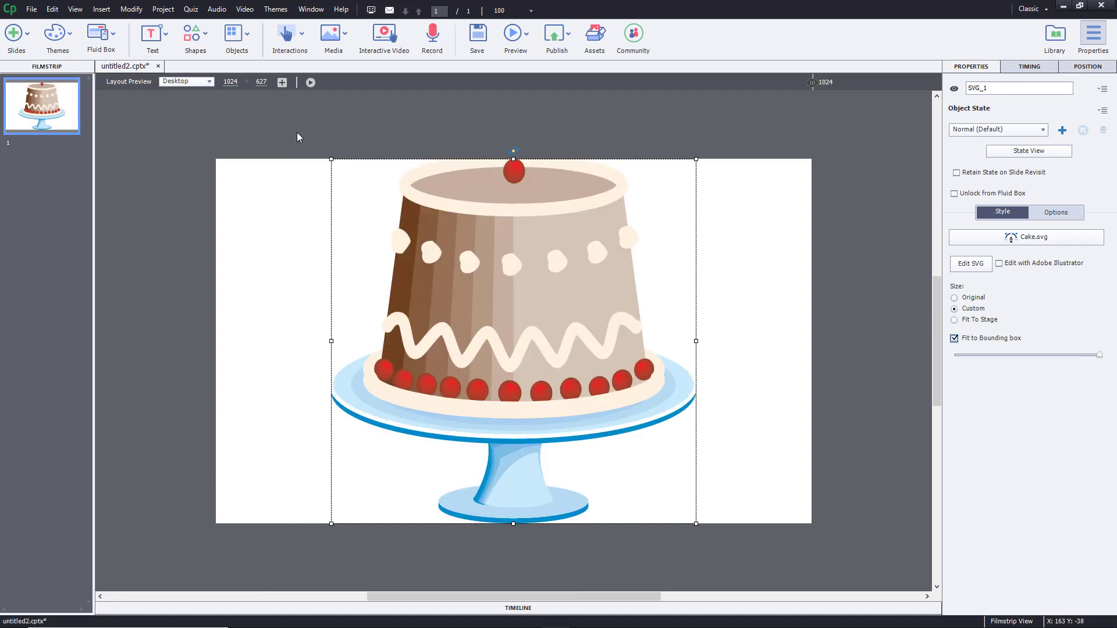
drag(331, 159, 400, 236)
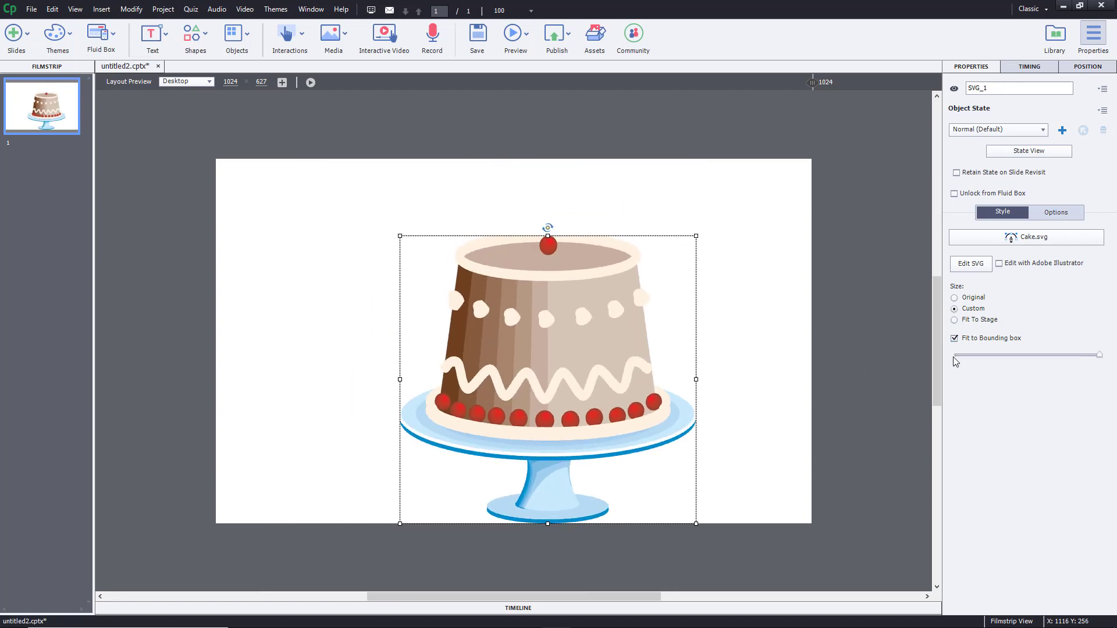
drag(1102, 360, 1071, 364)
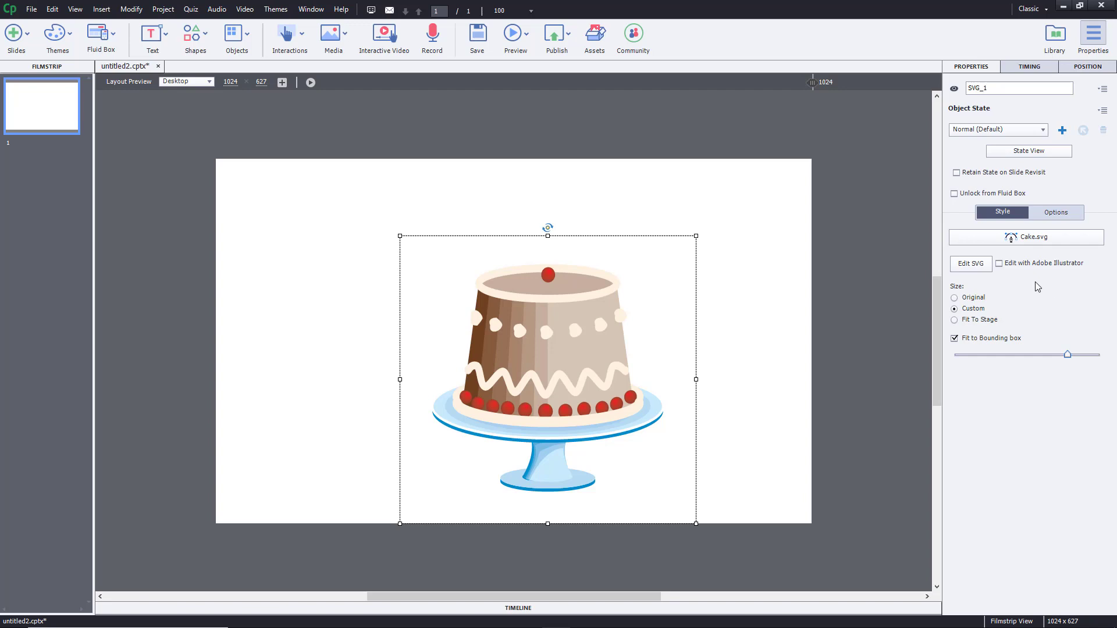
click(1065, 214)
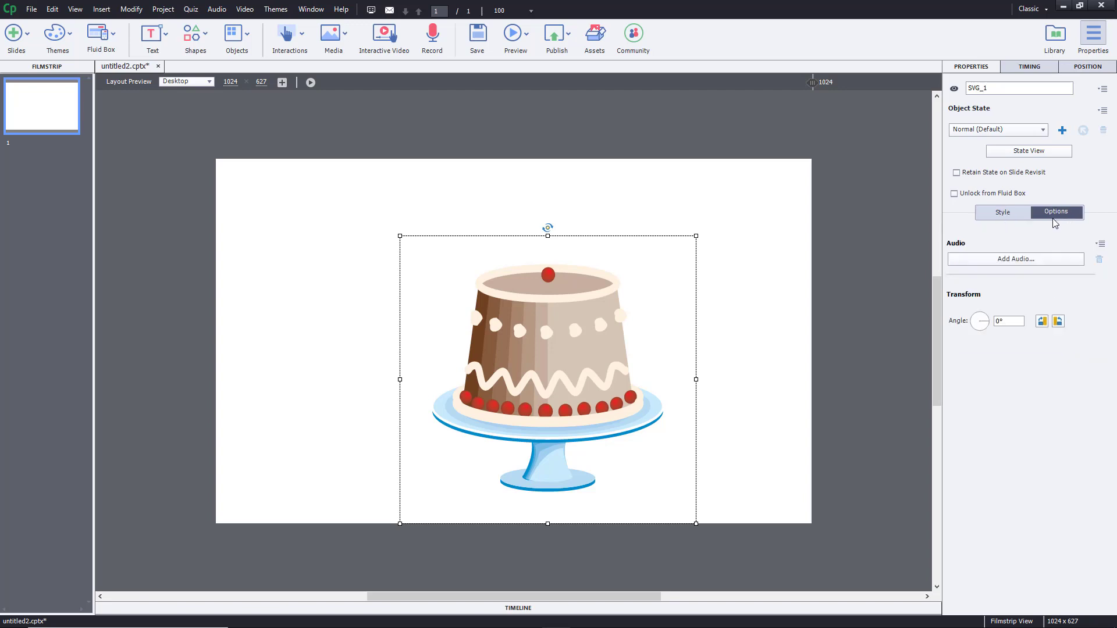
click(1004, 218)
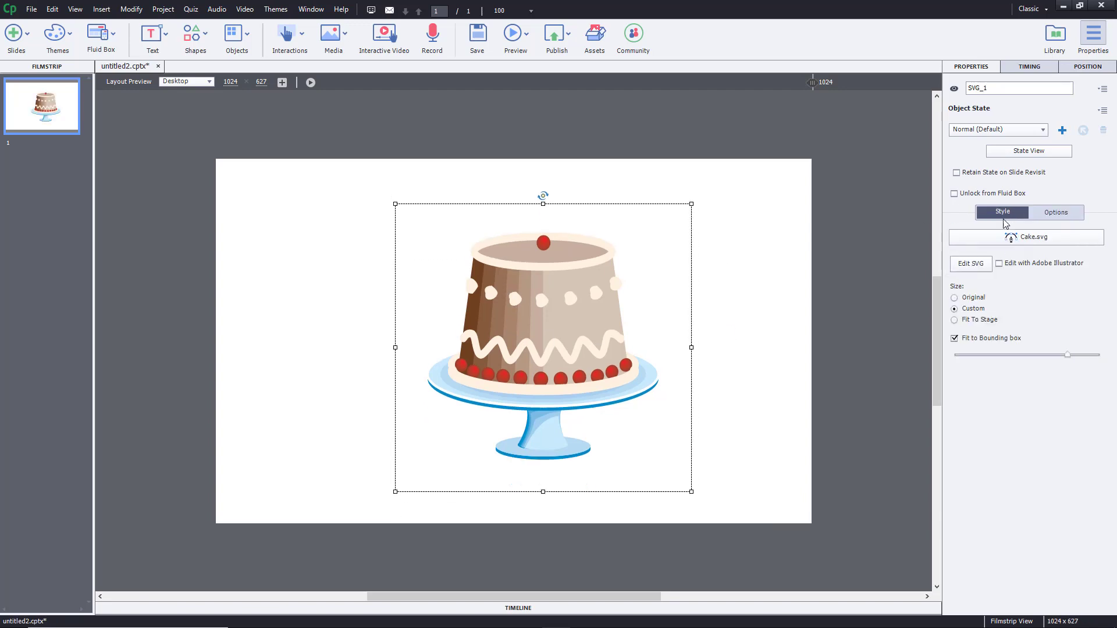
Step: Launch Edit SVG to open the cake in Illustrator, cancelling a stray file dialog first
click(971, 268)
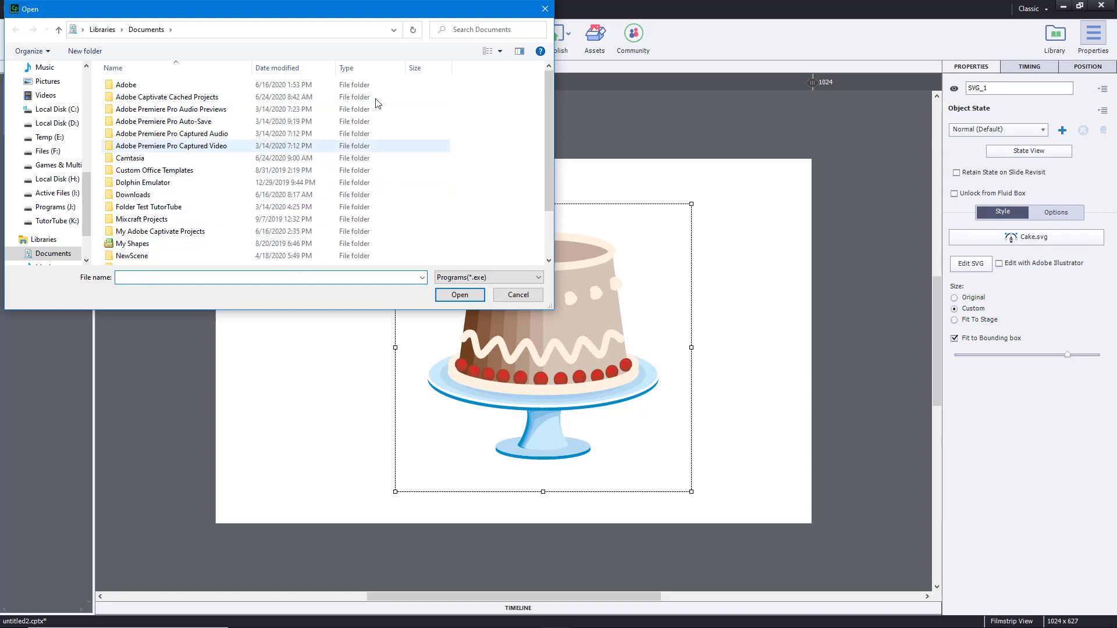
click(545, 9)
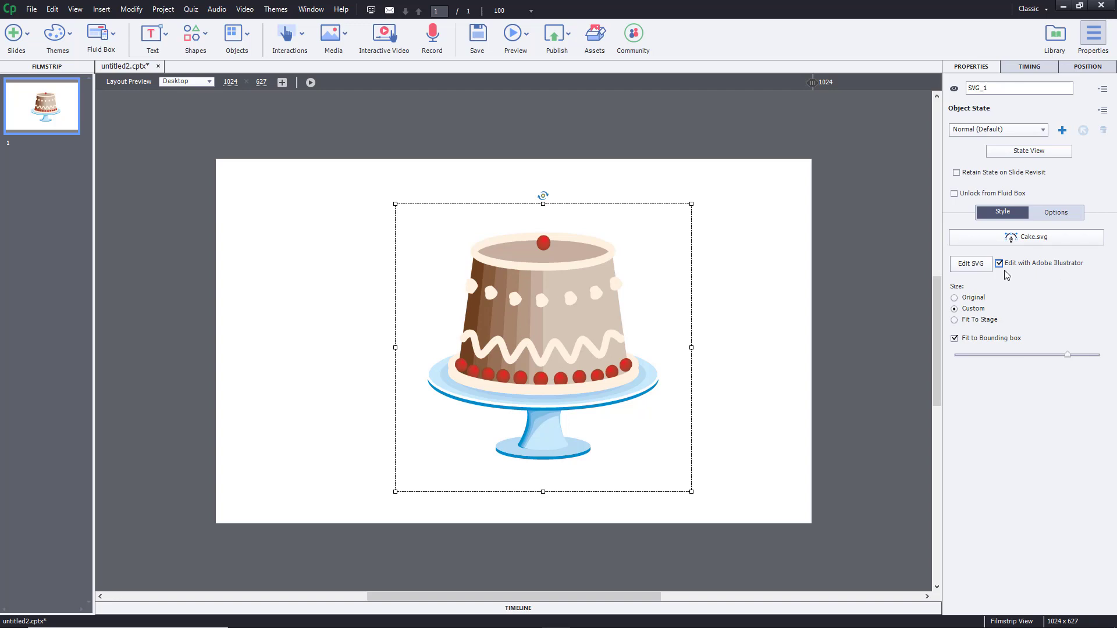
click(968, 265)
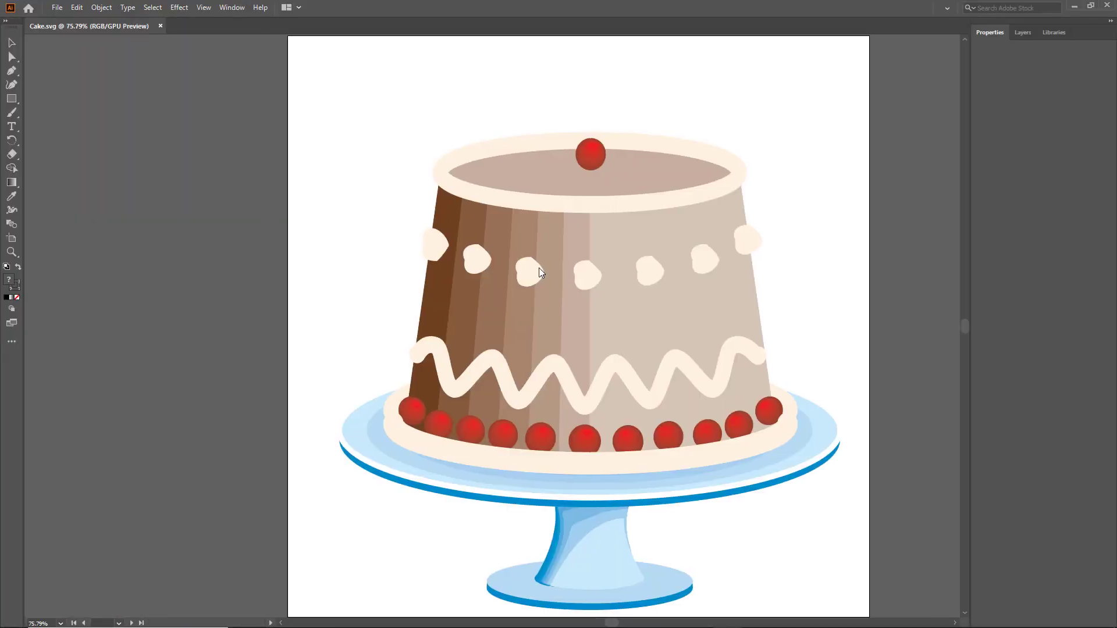
Step: Enter the cake's clip group and open the Cake symbol for editing, confirming with OK
click(579, 280)
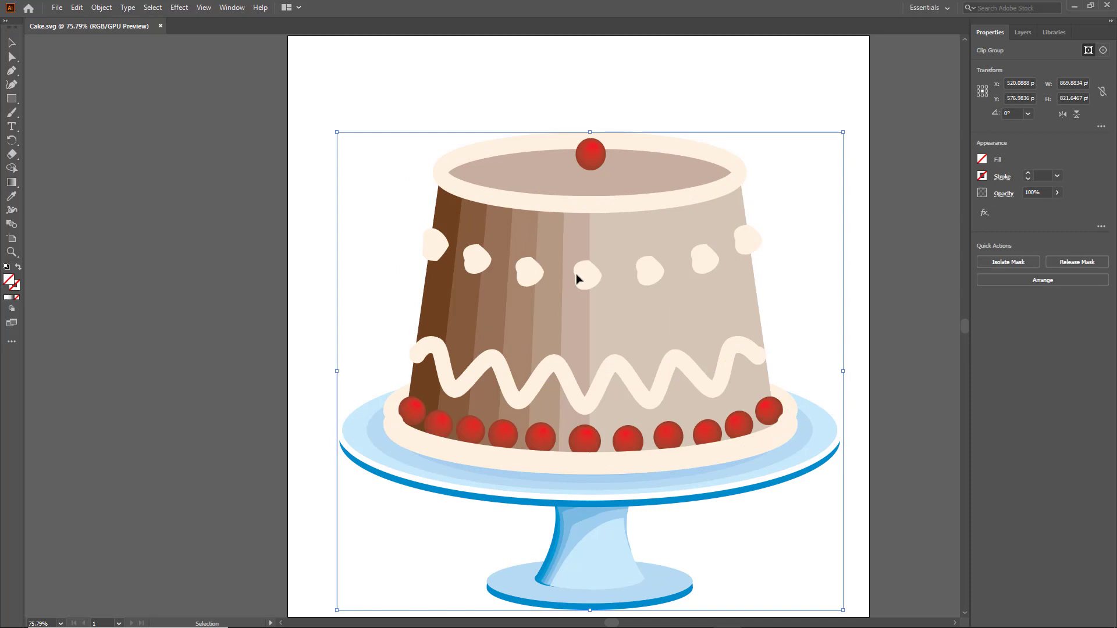
double_click(583, 280)
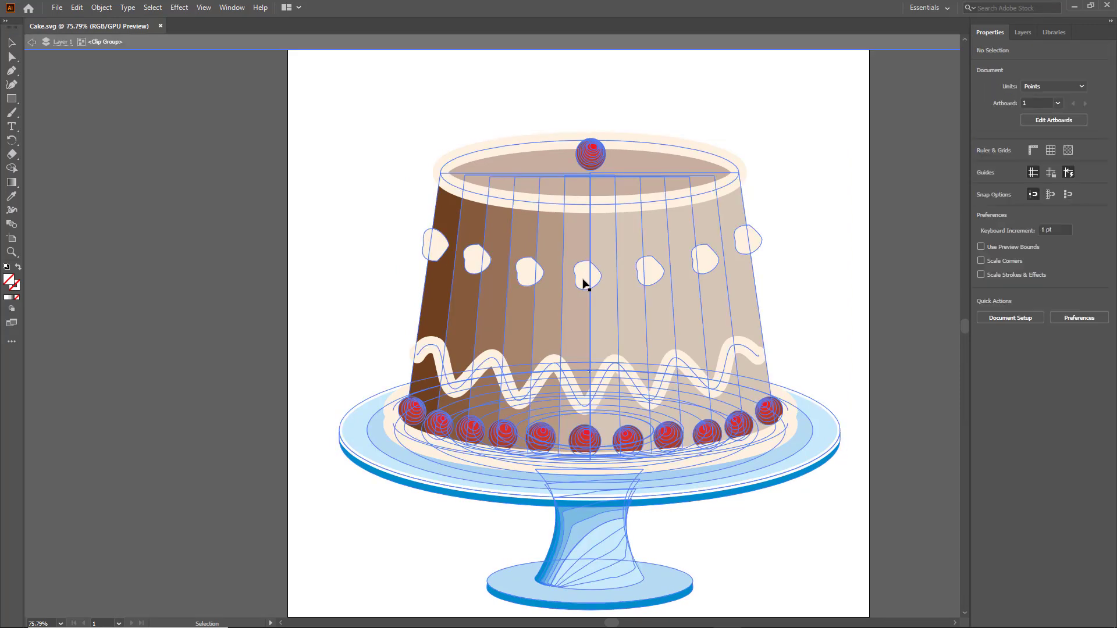
double_click(488, 285)
click(625, 336)
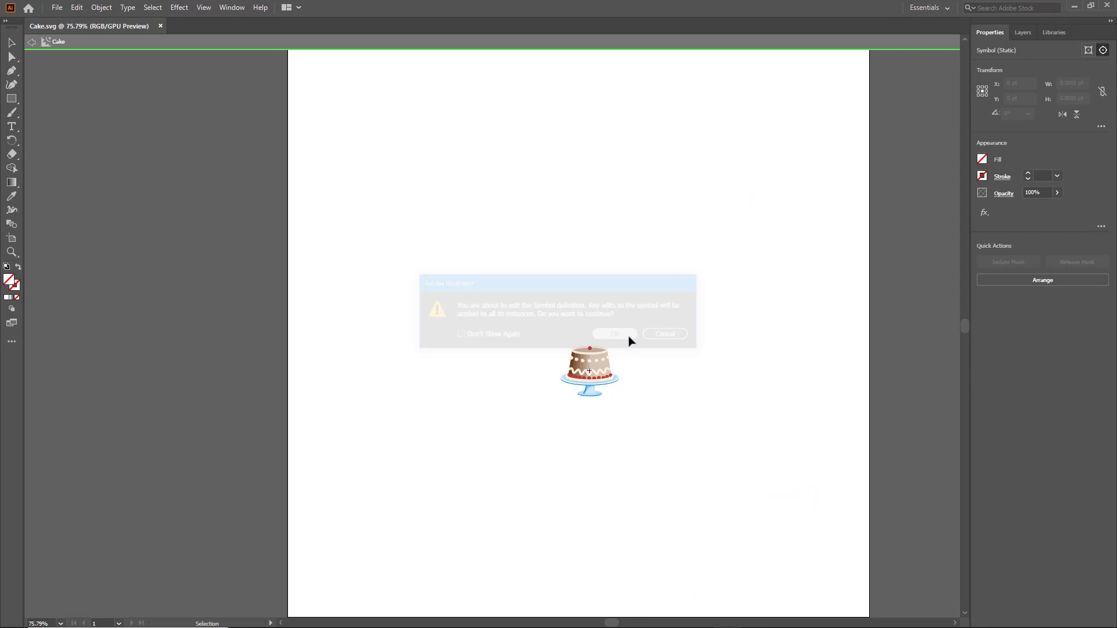
Step: Drill through the nested groups to isolate the stripes on the cake body's left side
click(584, 377)
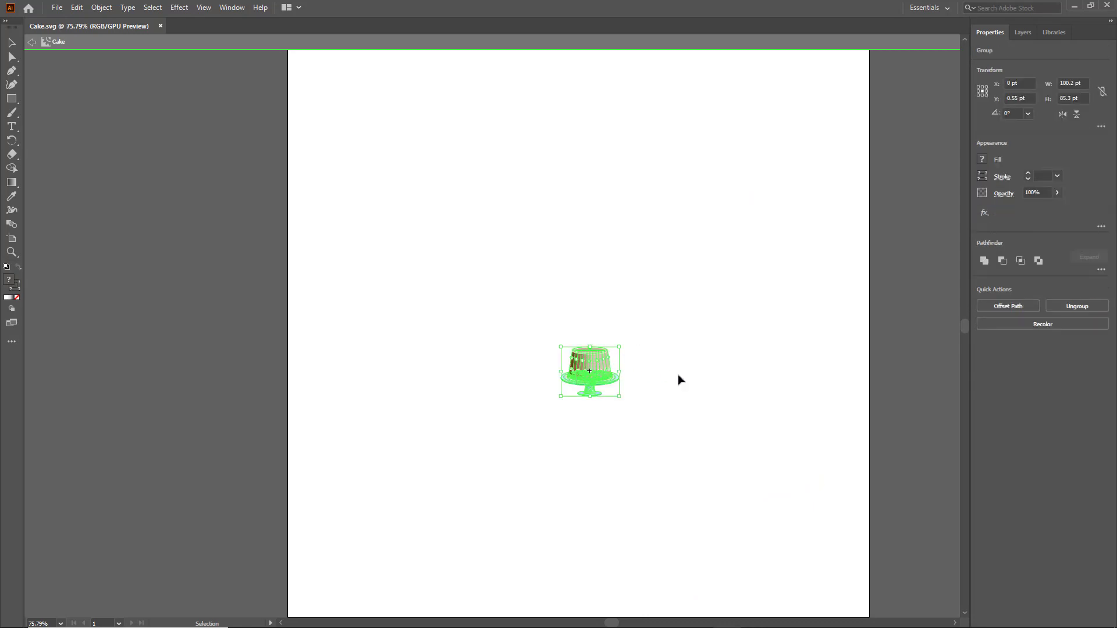
click(647, 381)
double_click(588, 376)
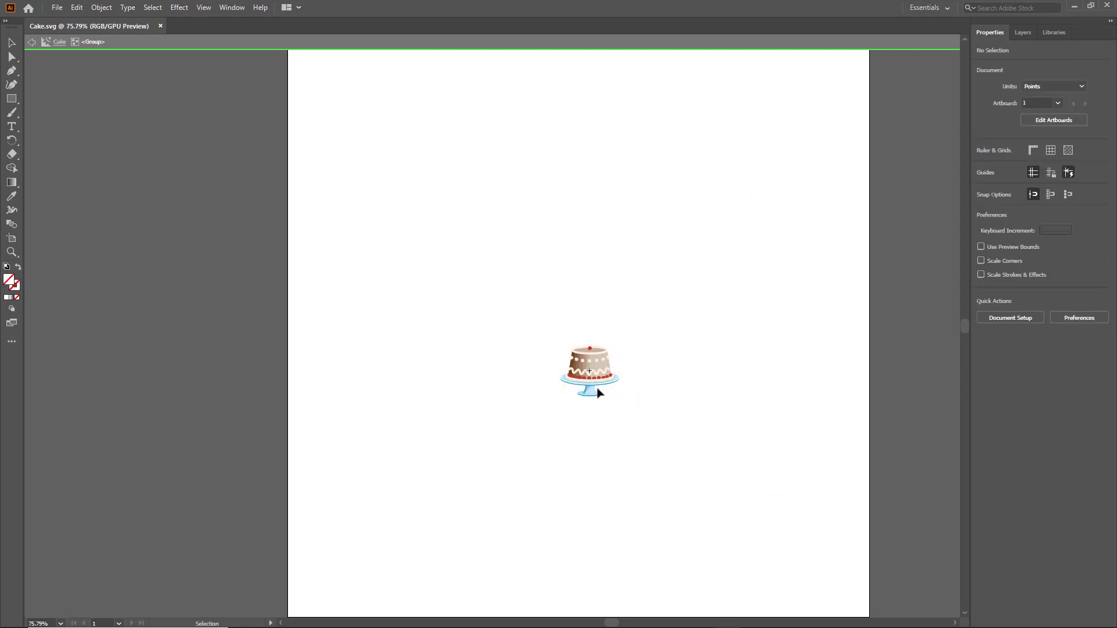
scroll(586, 391, up, 6)
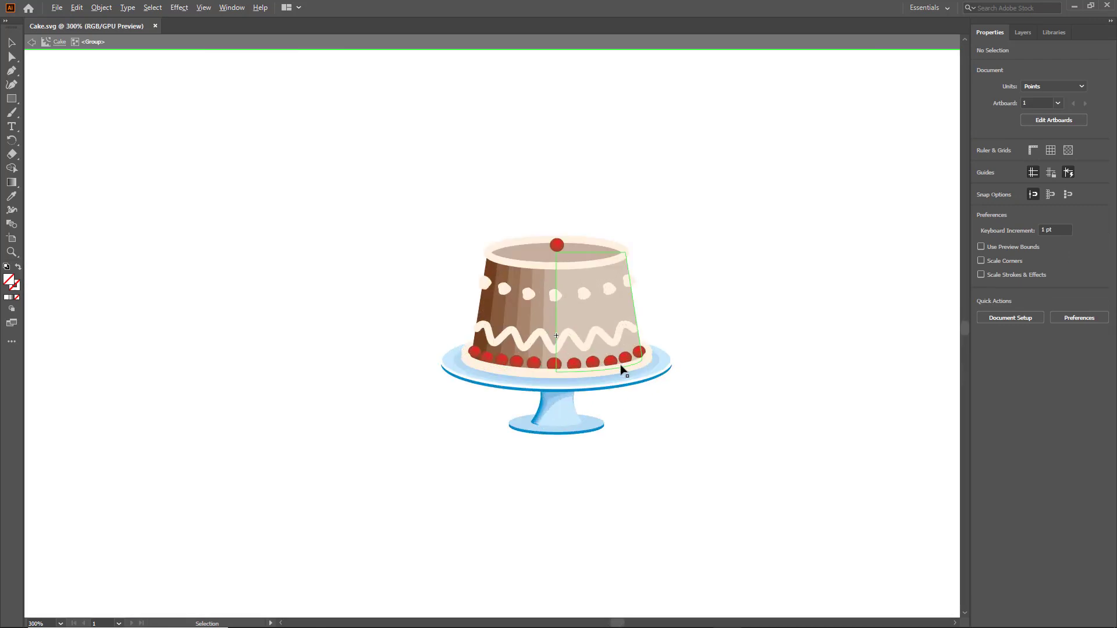
double_click(363, 253)
click(364, 255)
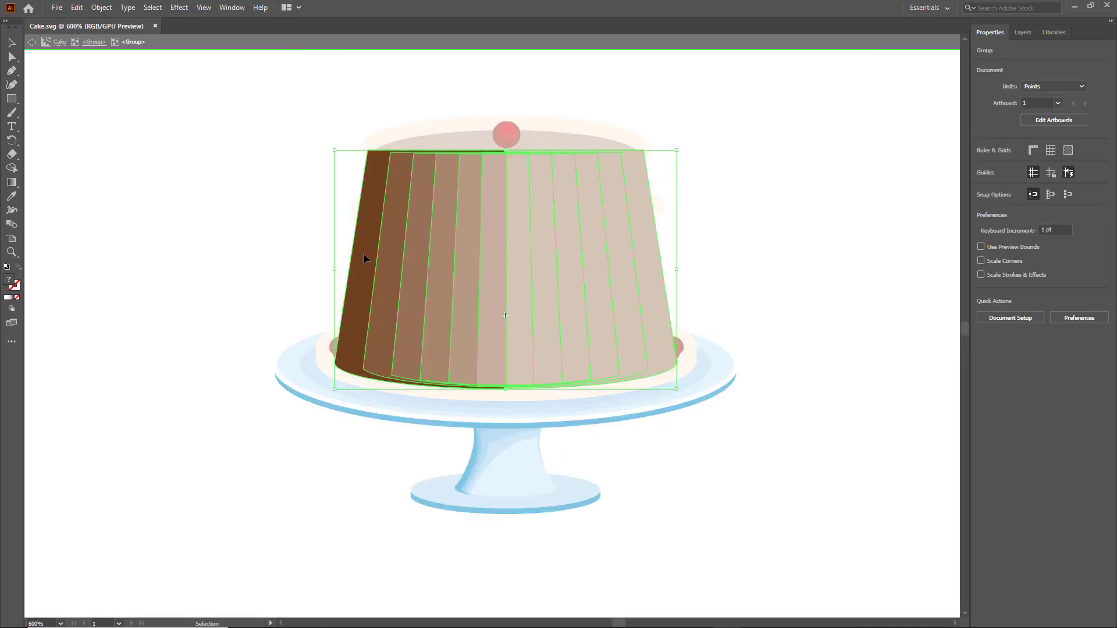
double_click(365, 254)
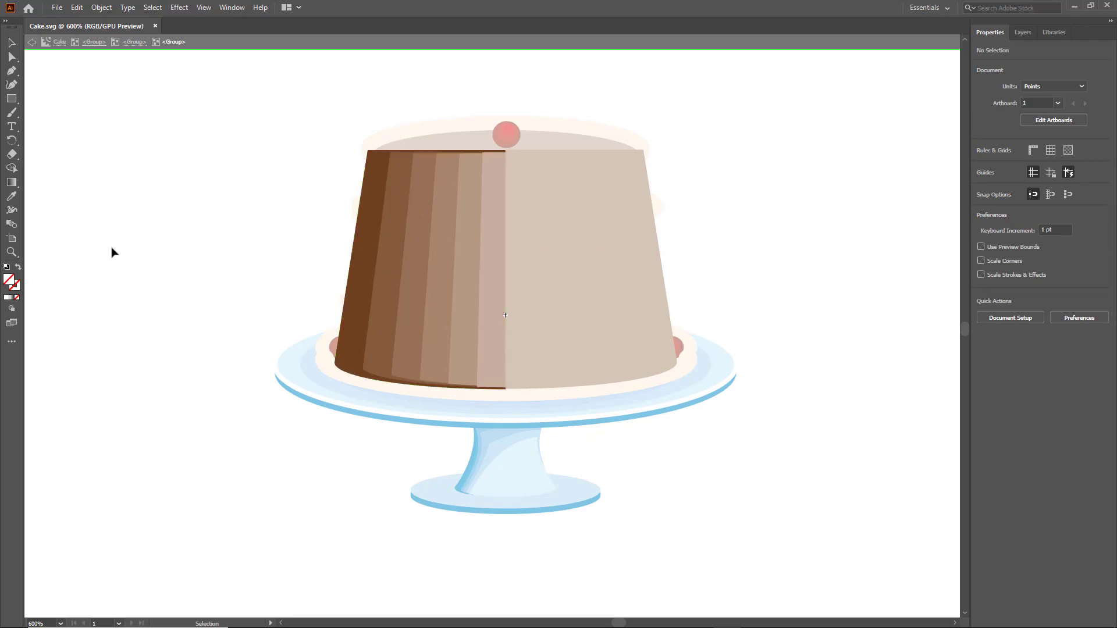
Step: Recolour the leftmost dark brown stripe to ff6600 orange and save Cake.svg
double_click(376, 183)
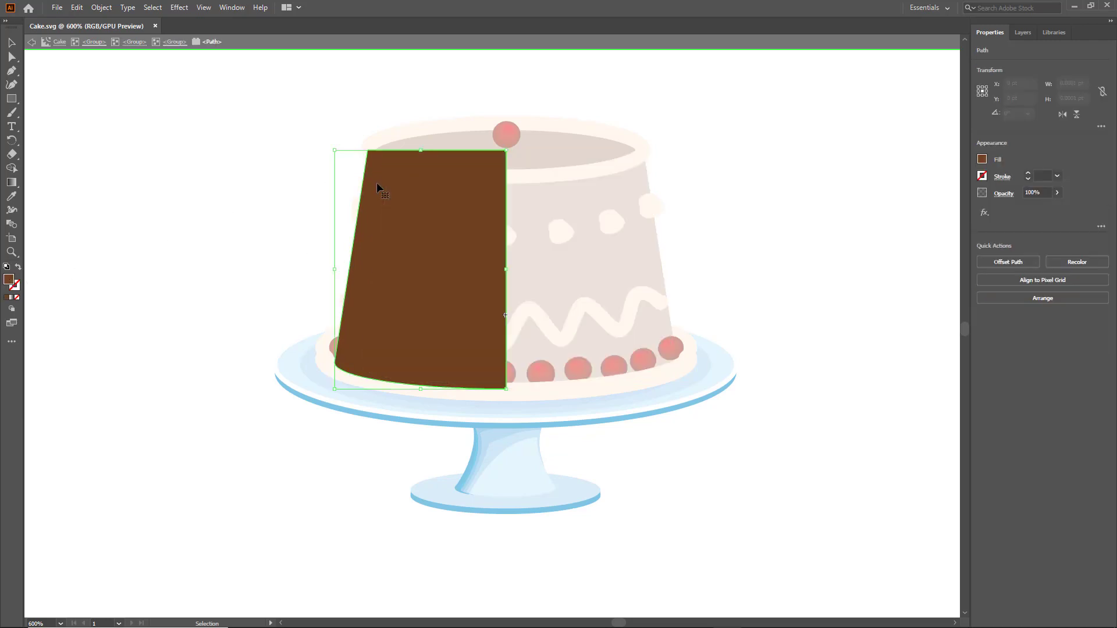
double_click(8, 280)
text(ff6600)
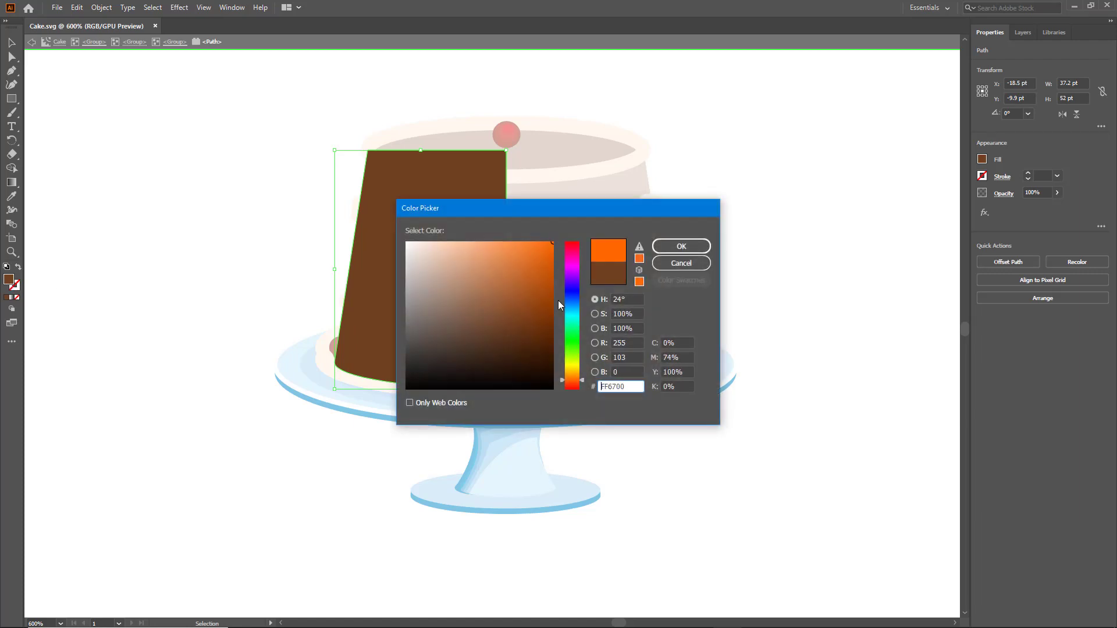
click(681, 246)
click(748, 202)
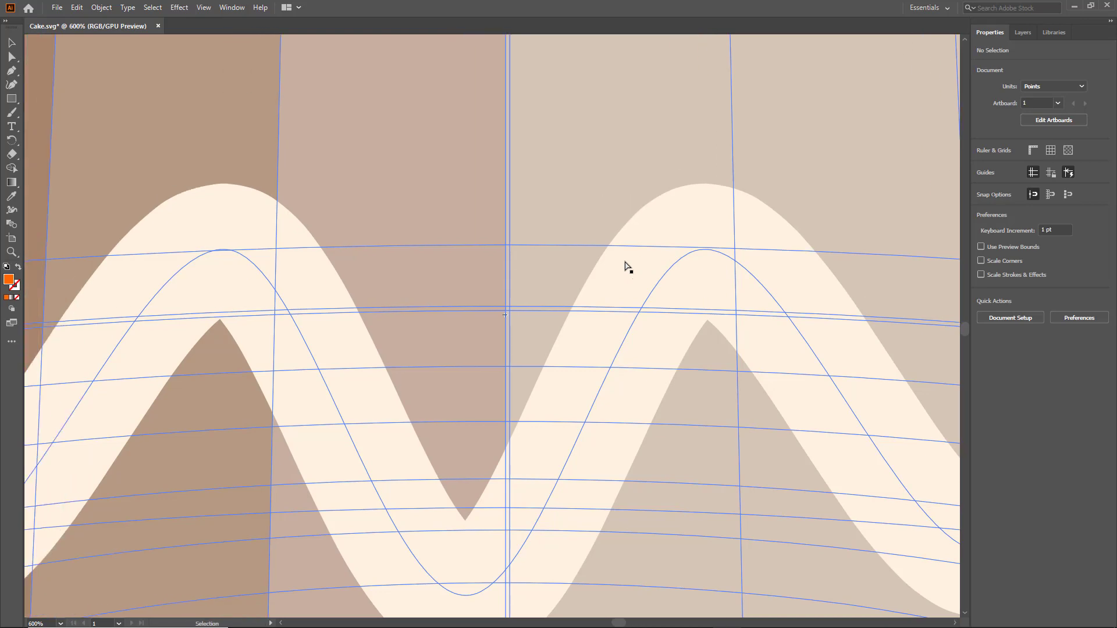
scroll(626, 266, down, 6)
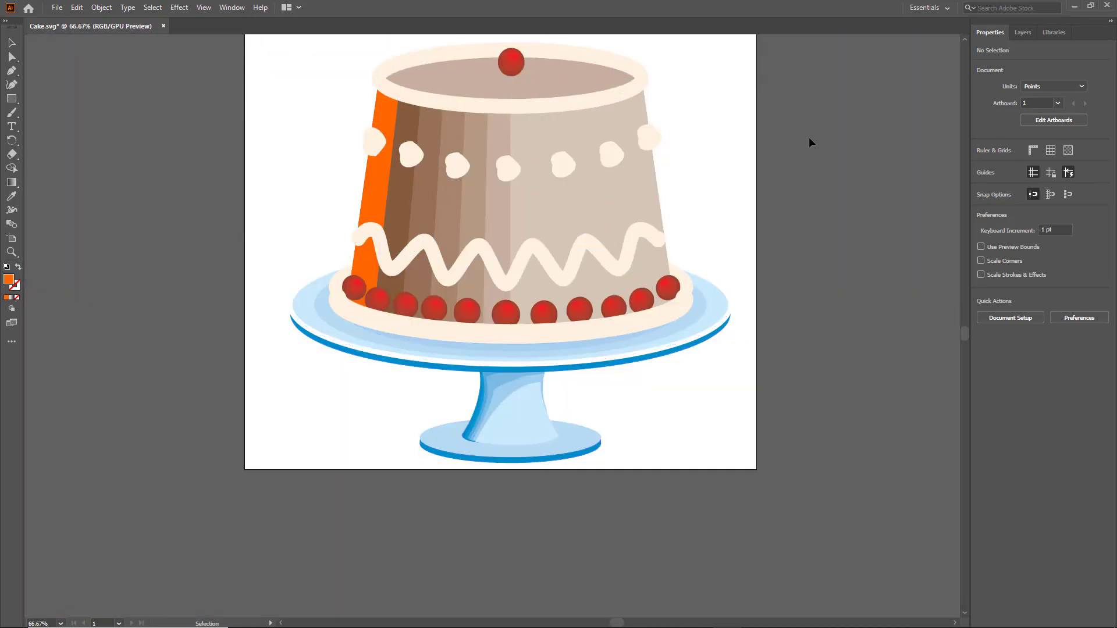
key(ctrl+s)
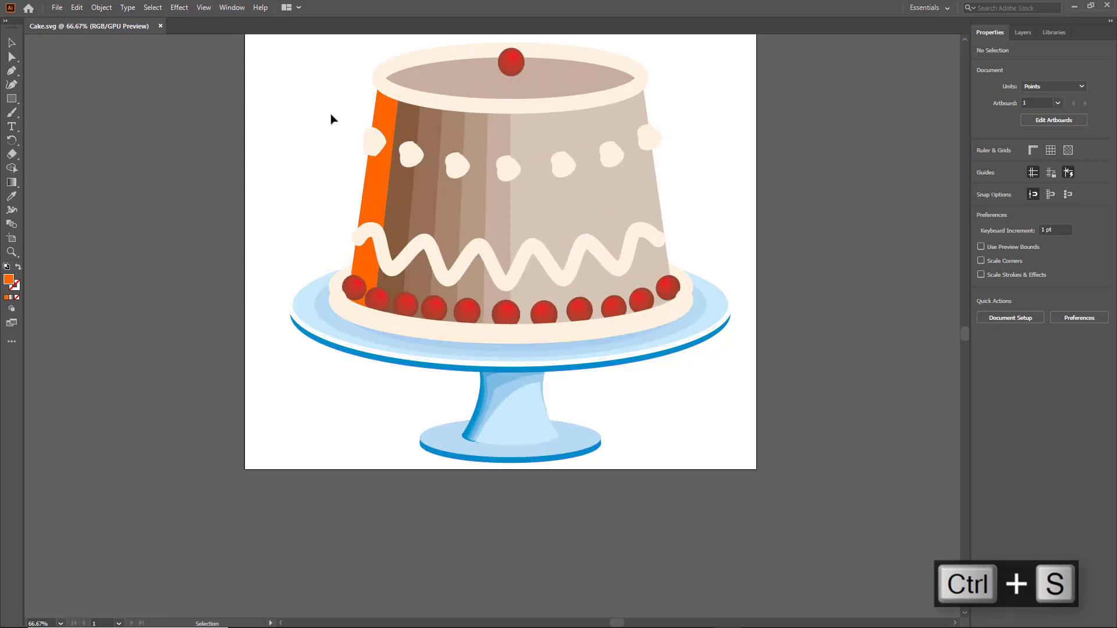
Step: Close Illustrator and check the slide's cake now shows the orange left stripe
click(1107, 5)
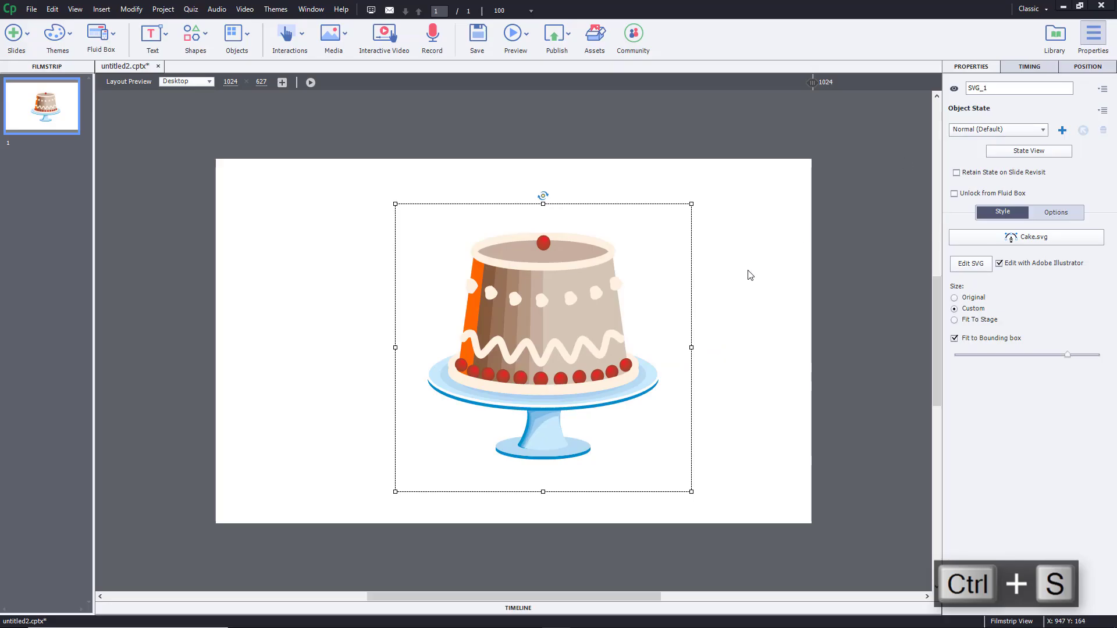
click(787, 260)
click(556, 325)
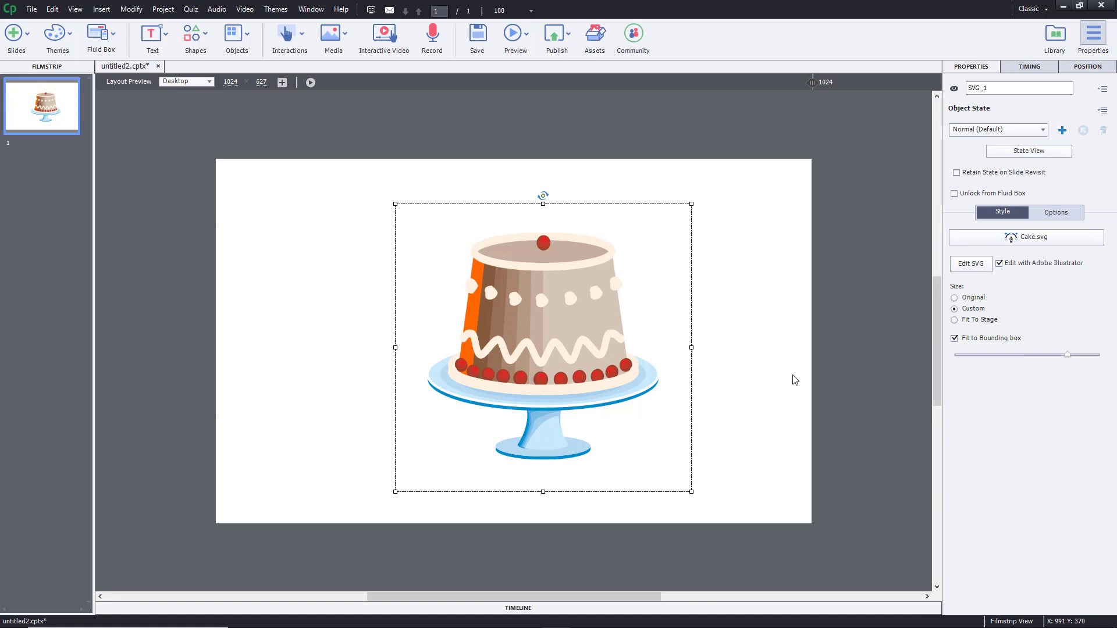
click(795, 380)
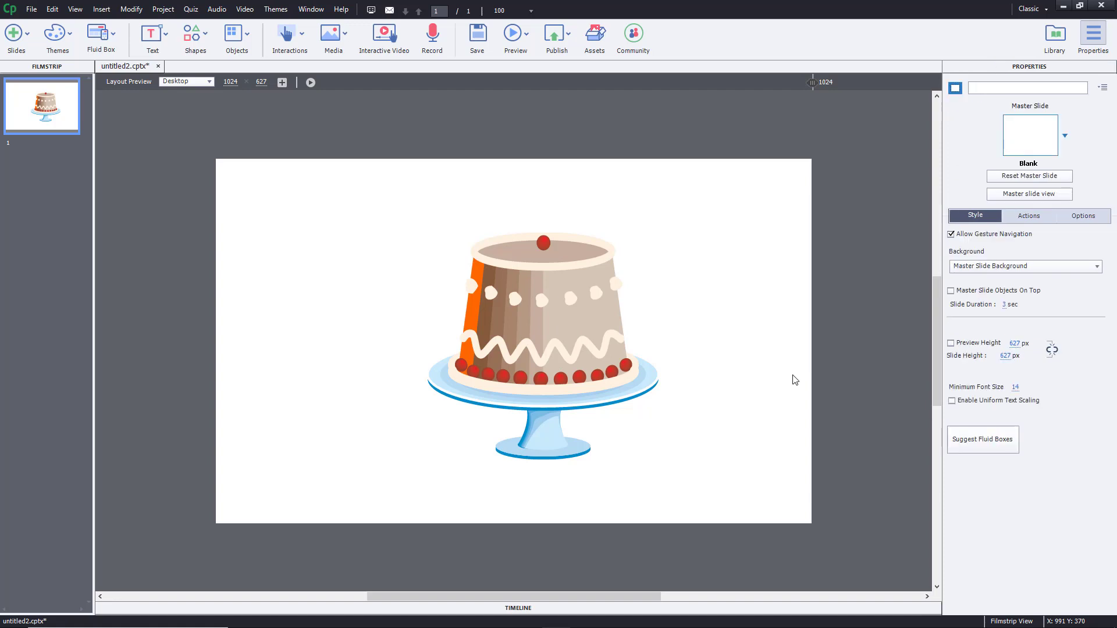